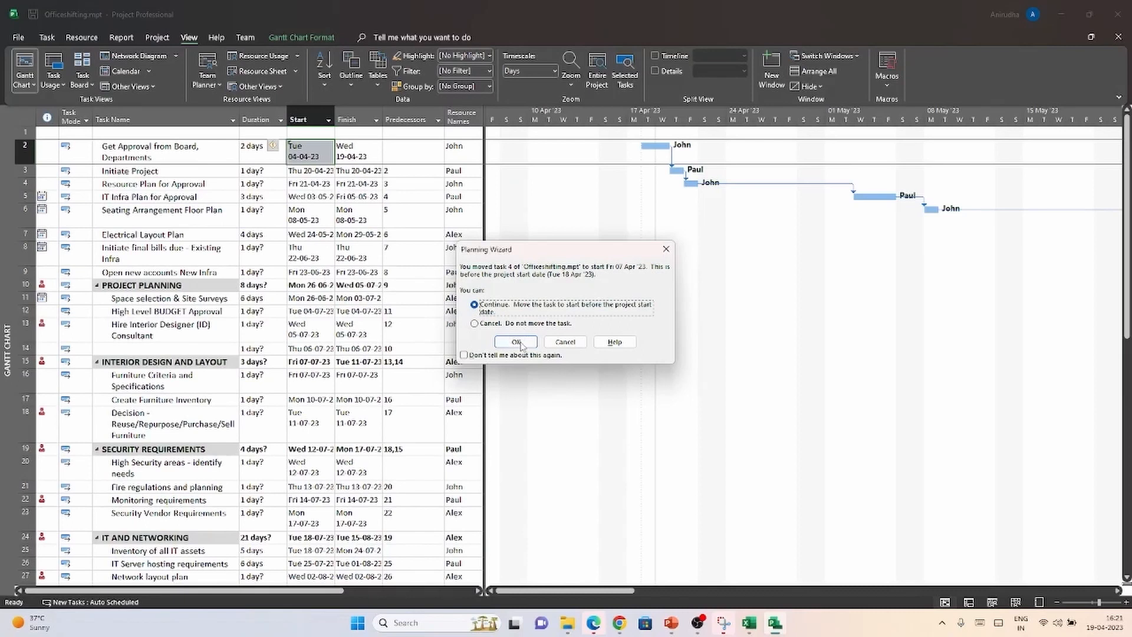
- Continue with moving the Get Approval from Board, Departments schedule ahead of the project start date and bring its rescheduled bars into view
{"action": "left_click", "coordinate": [513, 341]}
{"action": "left_click", "coordinate": [376, 330]}
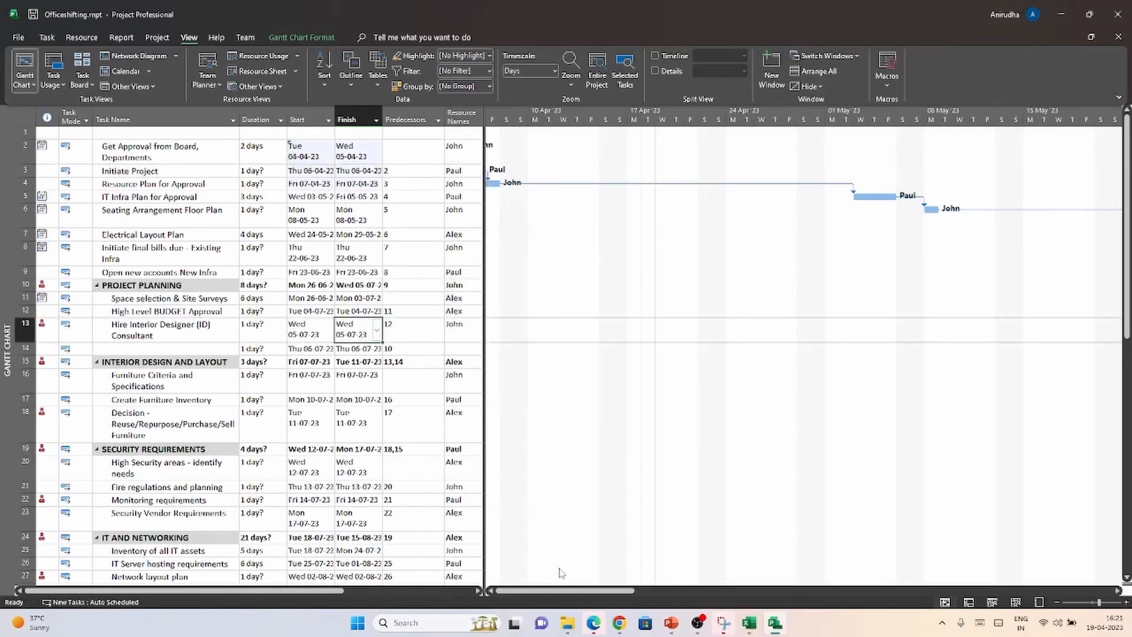
{"action": "left_click", "coordinate": [491, 591]}
{"action": "left_click", "coordinate": [491, 591]}
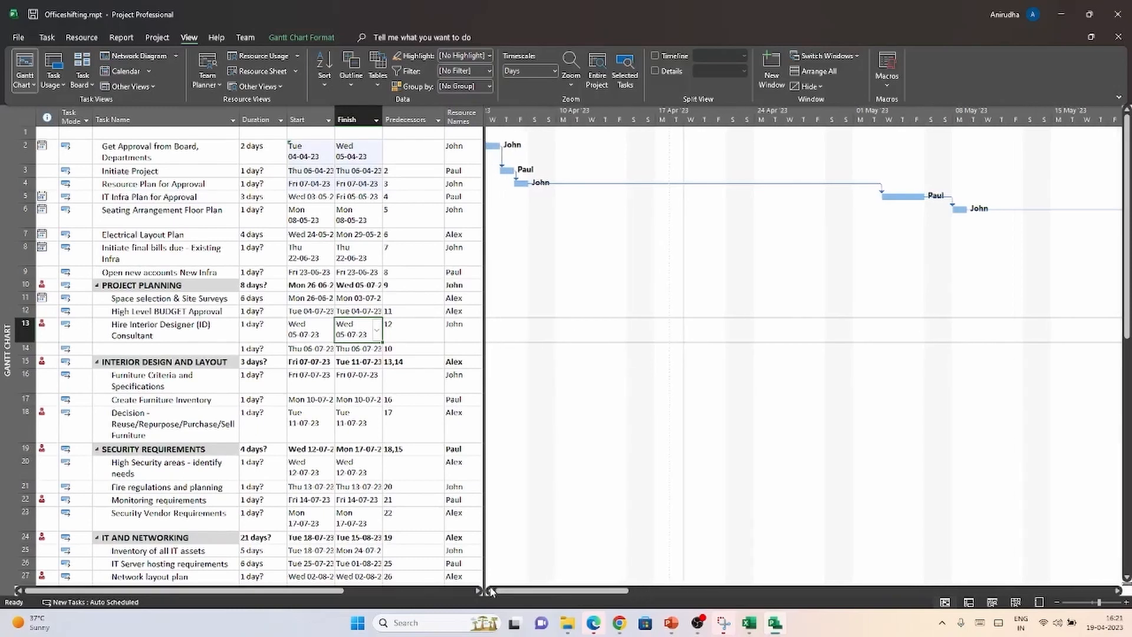
{"action": "left_click", "coordinate": [491, 592]}
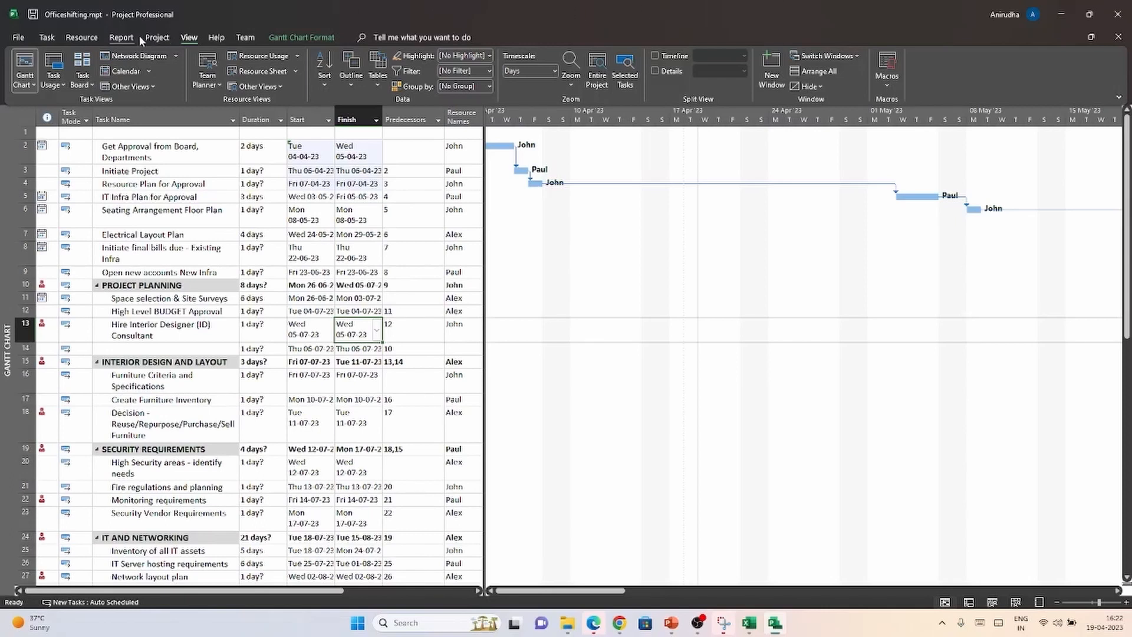
- Review the working times of the Standard project calendar
{"action": "left_click", "coordinate": [157, 38]}
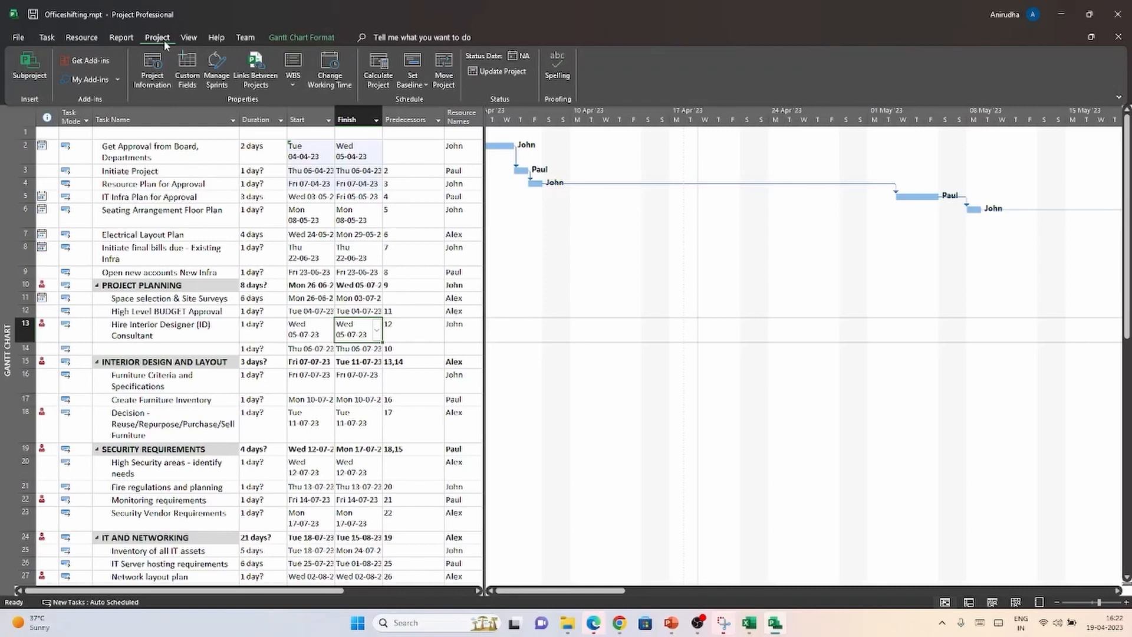
{"action": "left_click", "coordinate": [331, 77]}
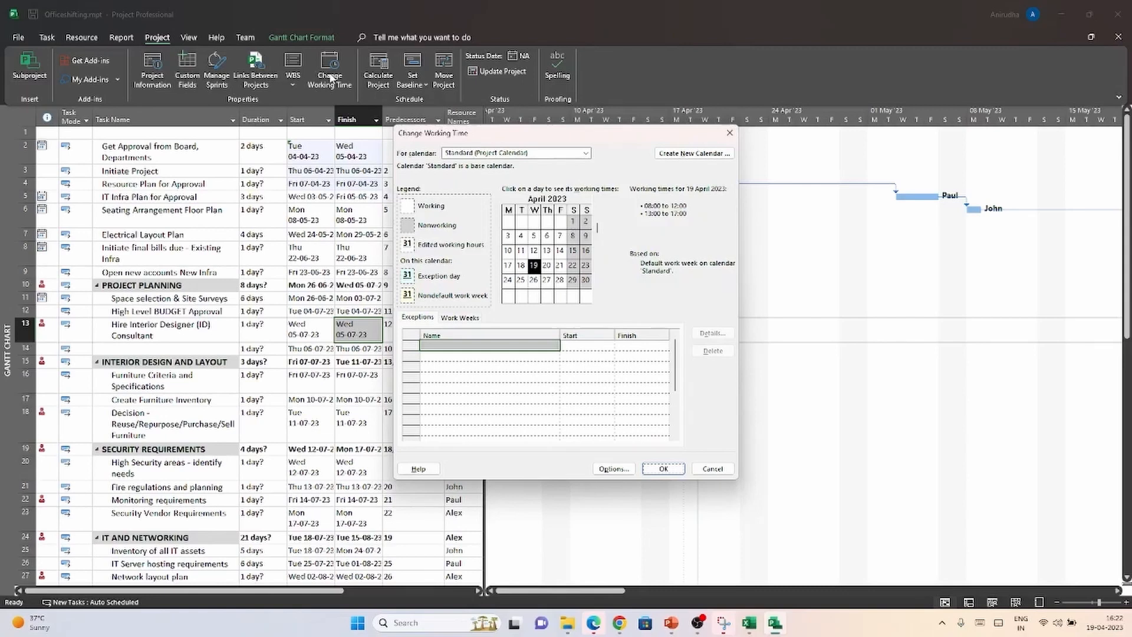
{"action": "left_click", "coordinate": [665, 469]}
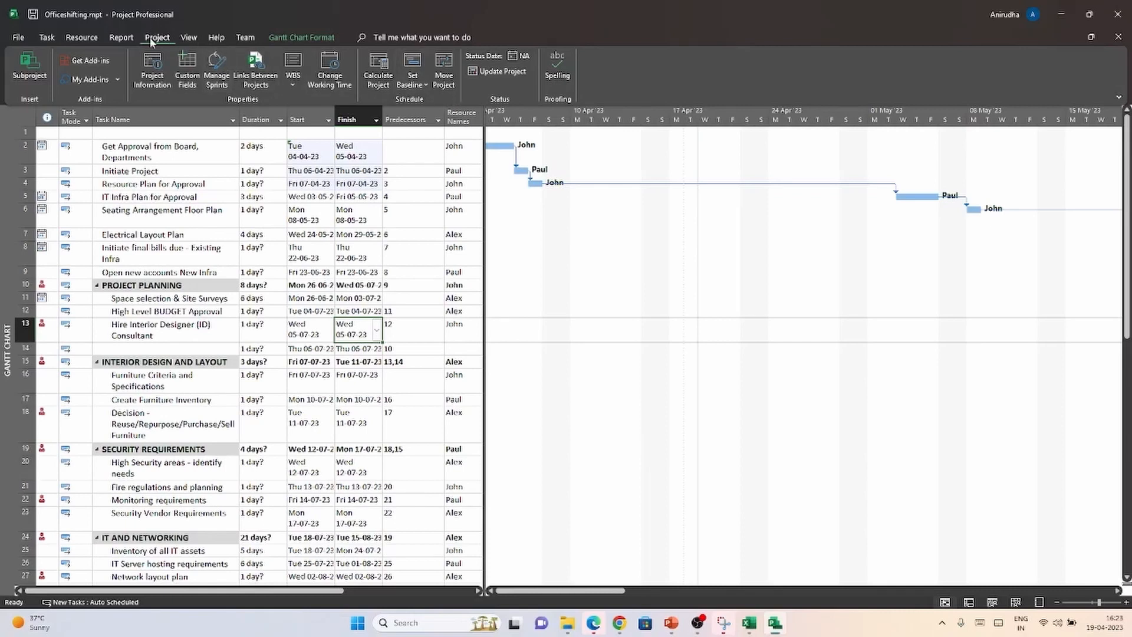
- Set the default Baseline for the entire project
{"action": "left_click", "coordinate": [410, 86]}
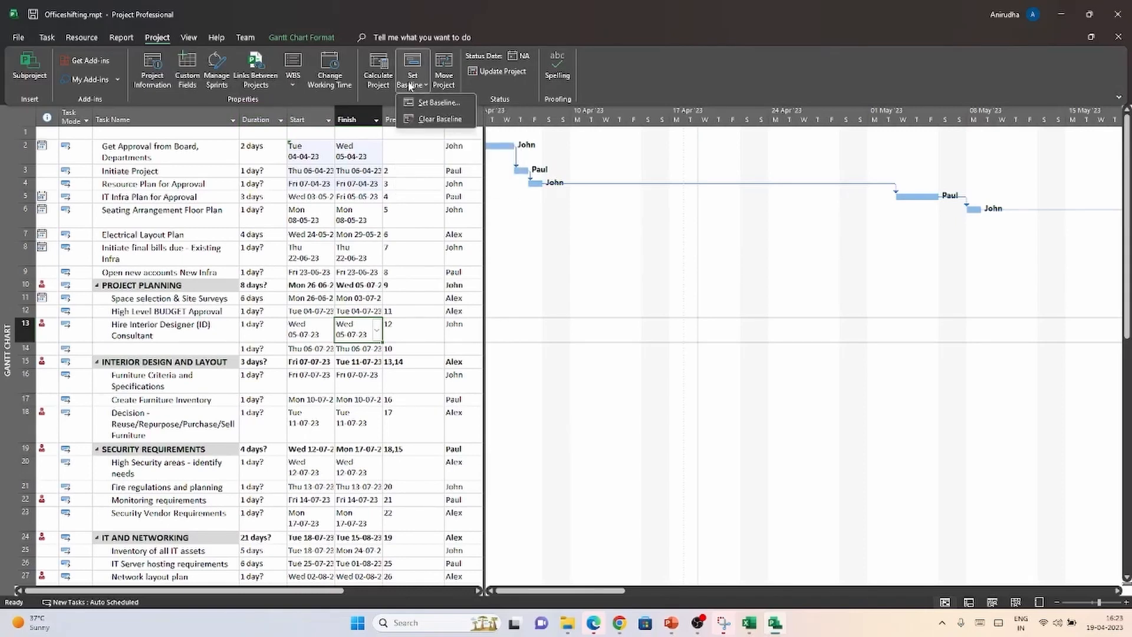
{"action": "left_click", "coordinate": [414, 102]}
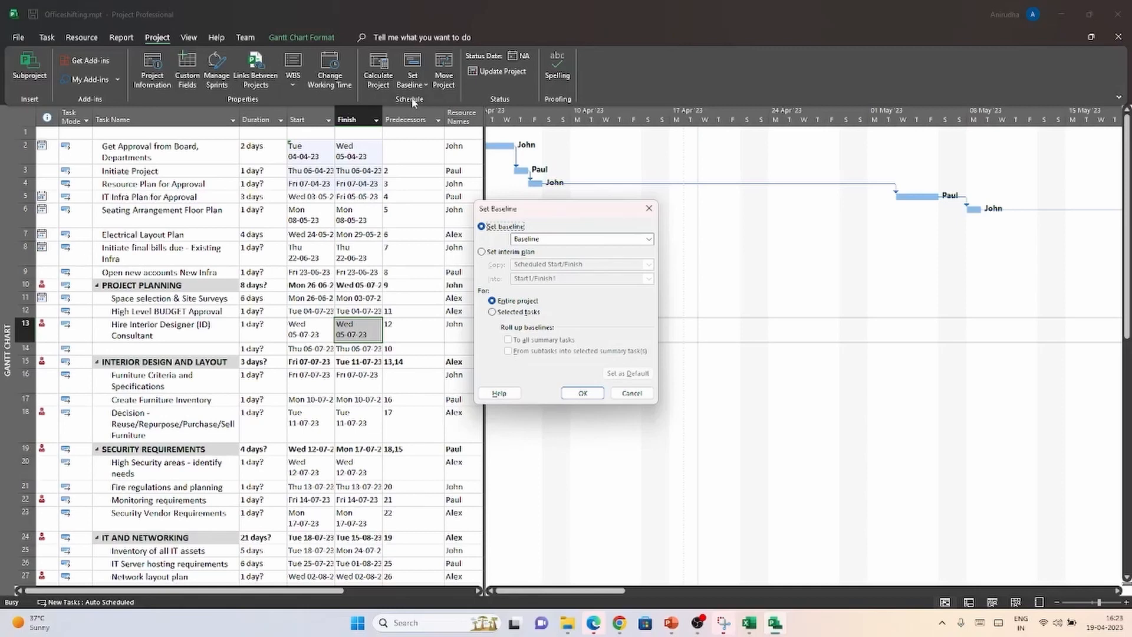
{"action": "left_click", "coordinate": [584, 398]}
{"action": "left_click", "coordinate": [591, 240]}
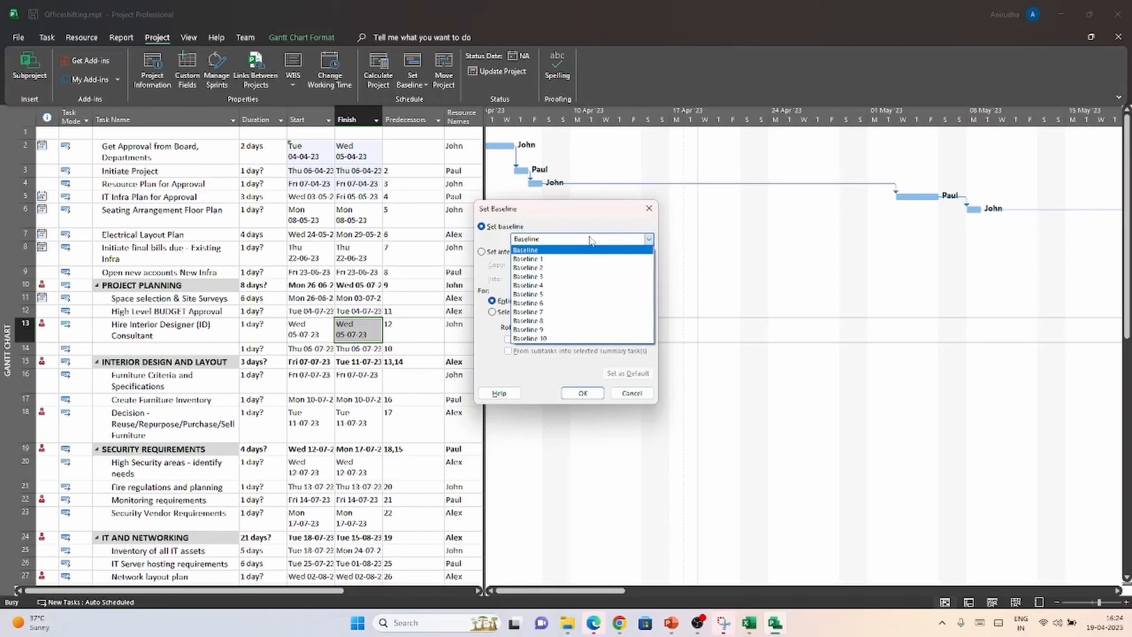
{"action": "left_click", "coordinate": [589, 250]}
{"action": "left_click", "coordinate": [581, 393]}
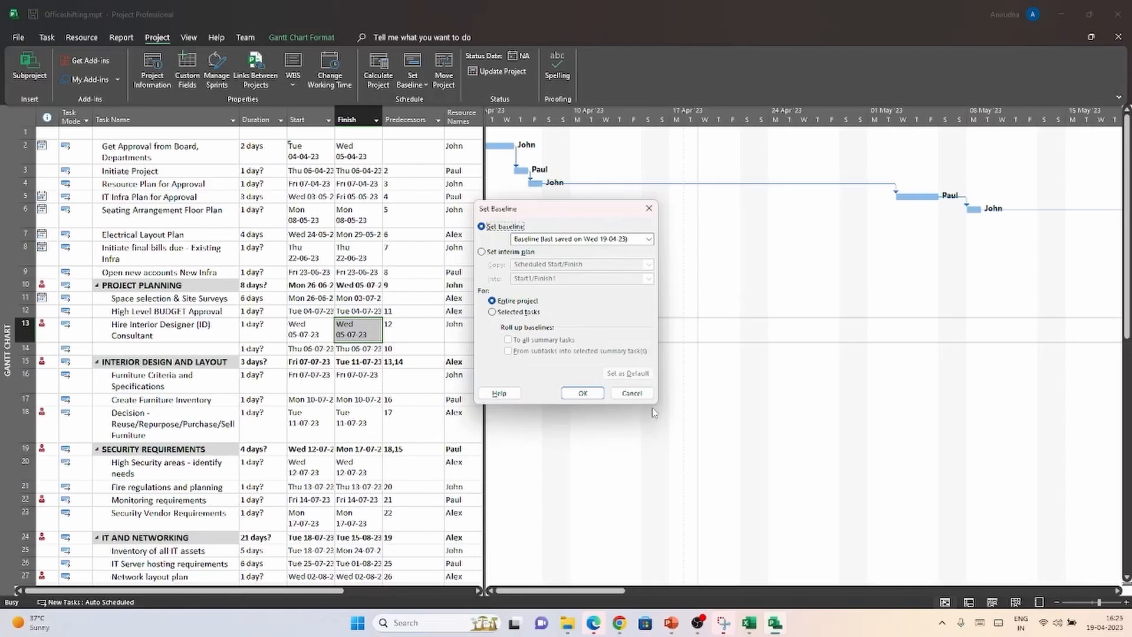
- Check when the project's Baseline was last saved without setting it again
{"action": "left_click", "coordinate": [639, 396]}
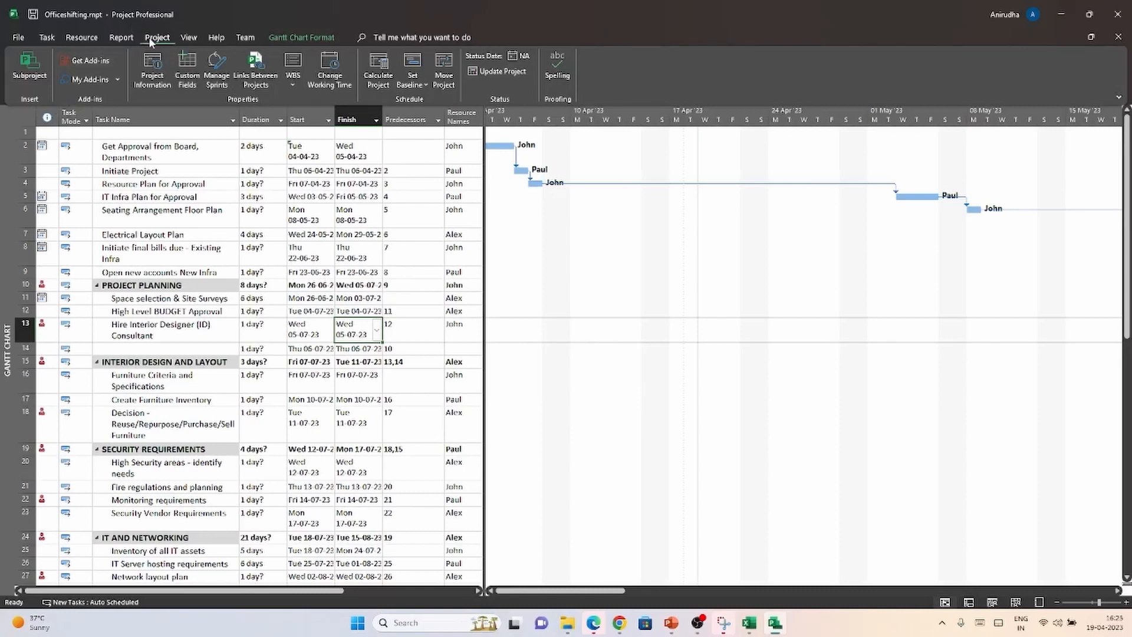
{"action": "left_click", "coordinate": [423, 86]}
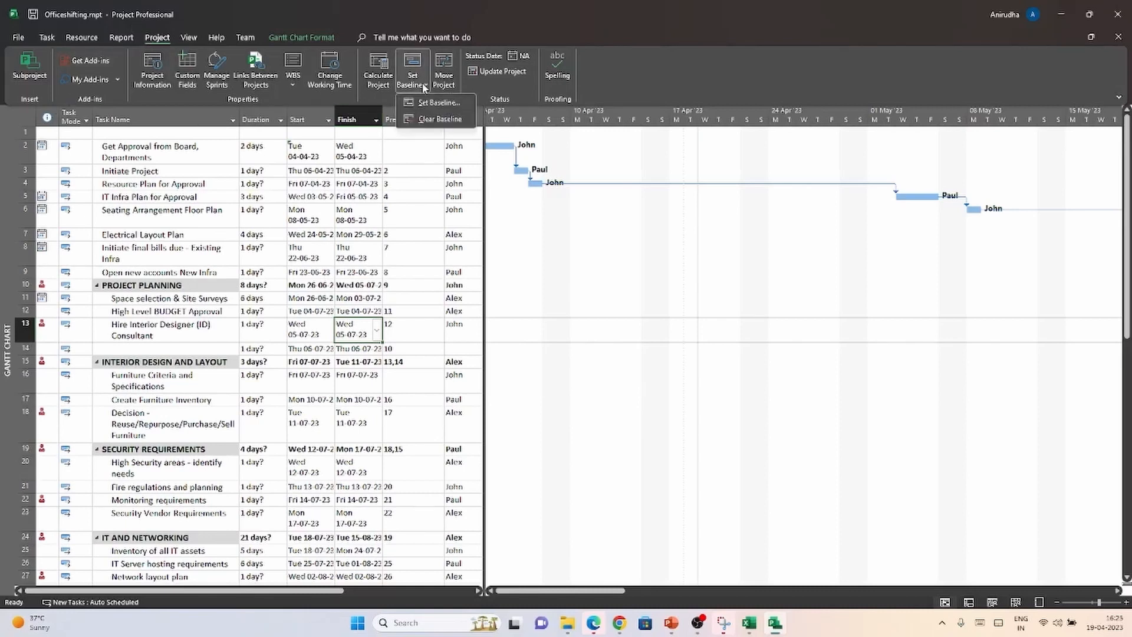
{"action": "left_click", "coordinate": [423, 103]}
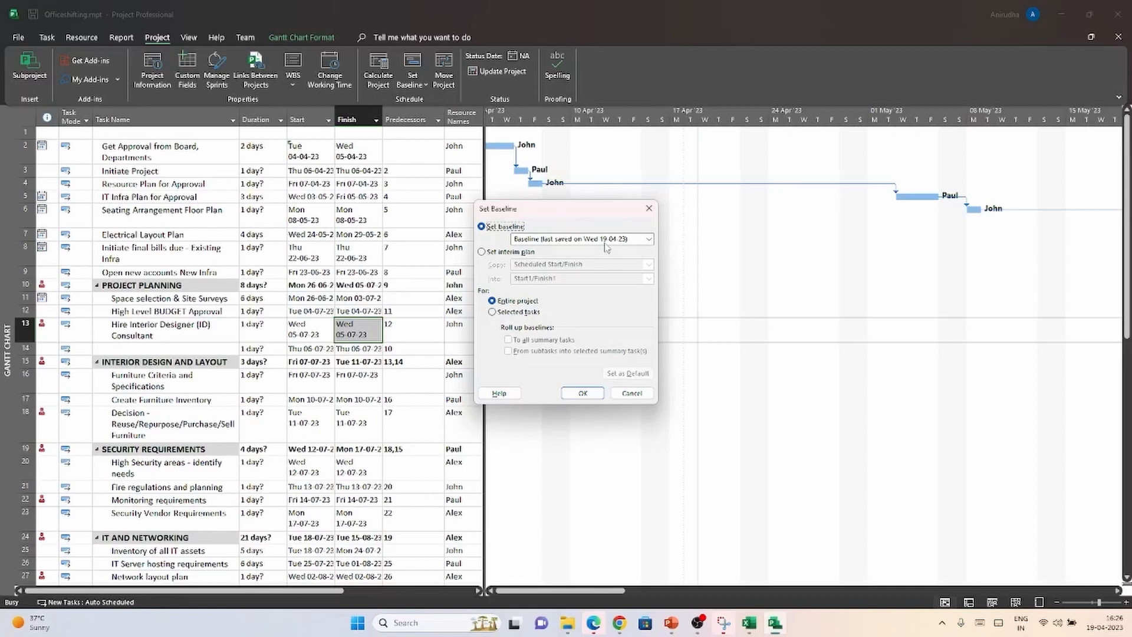
{"action": "left_click", "coordinate": [635, 393]}
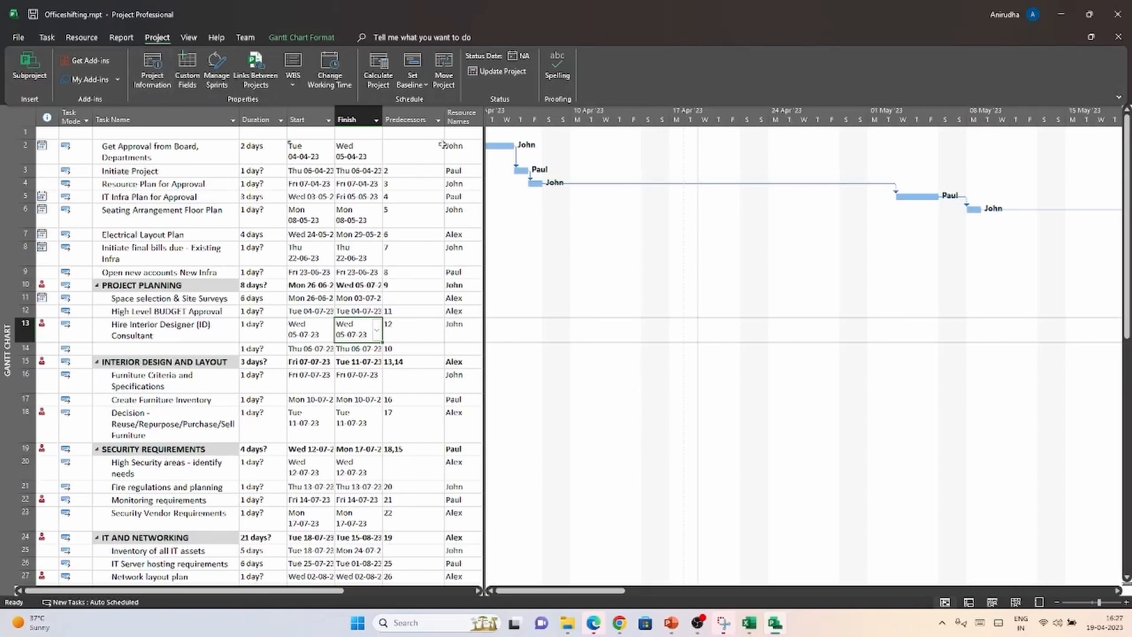
- Set the project's status date to Tue 18-04-2023
{"action": "left_click", "coordinate": [511, 55]}
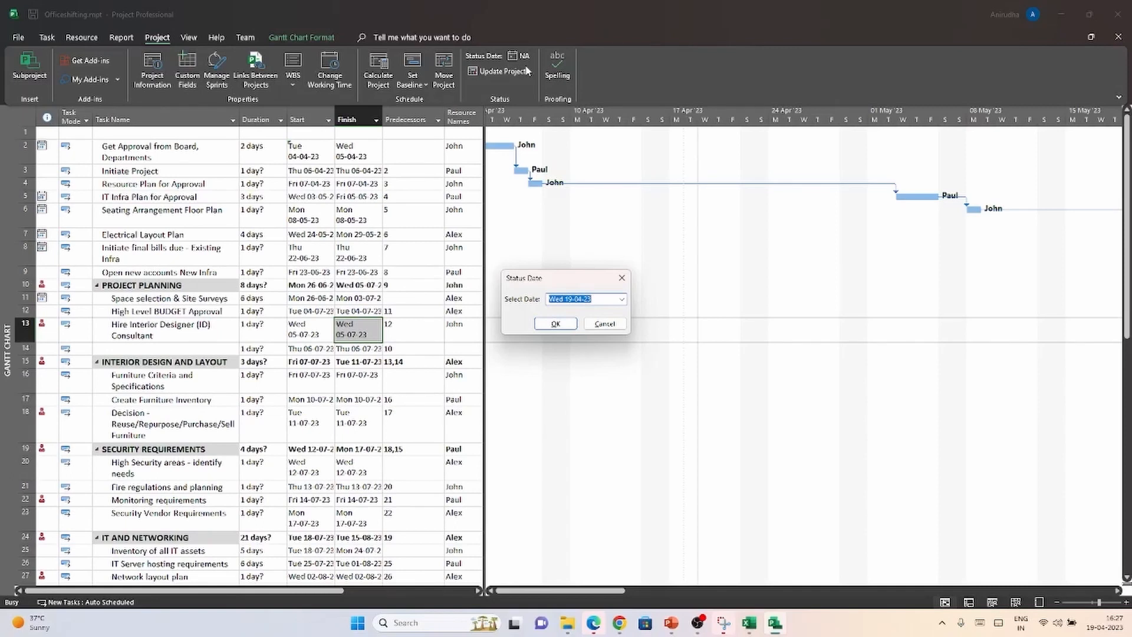
{"action": "left_click", "coordinate": [615, 299]}
{"action": "left_click", "coordinate": [623, 300]}
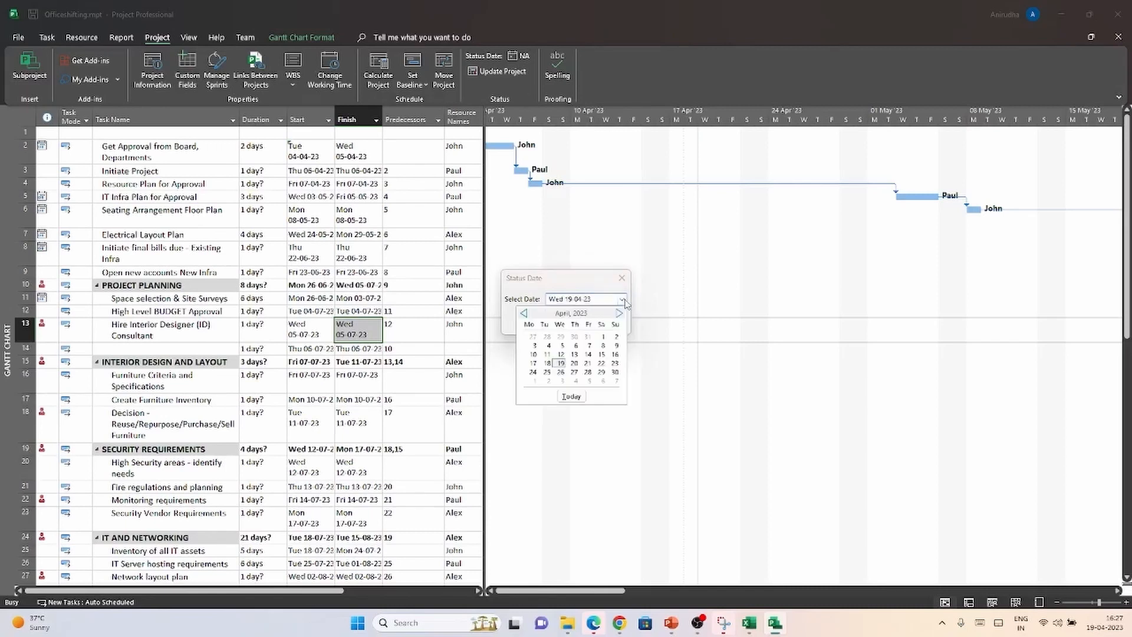
{"action": "left_click", "coordinate": [622, 300]}
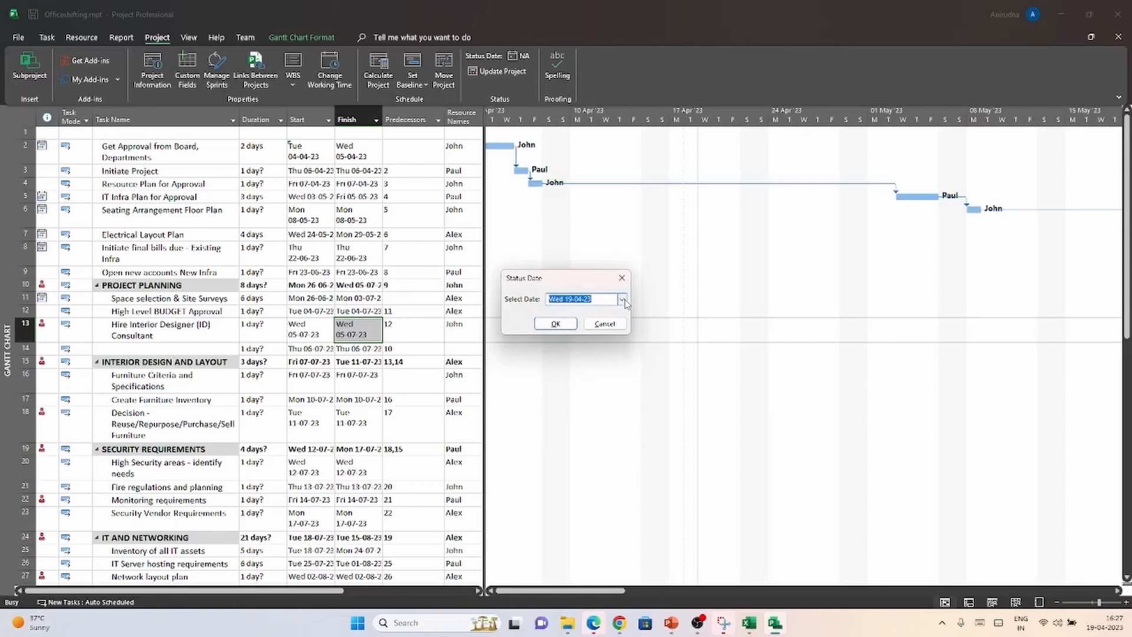
{"action": "left_click", "coordinate": [623, 301]}
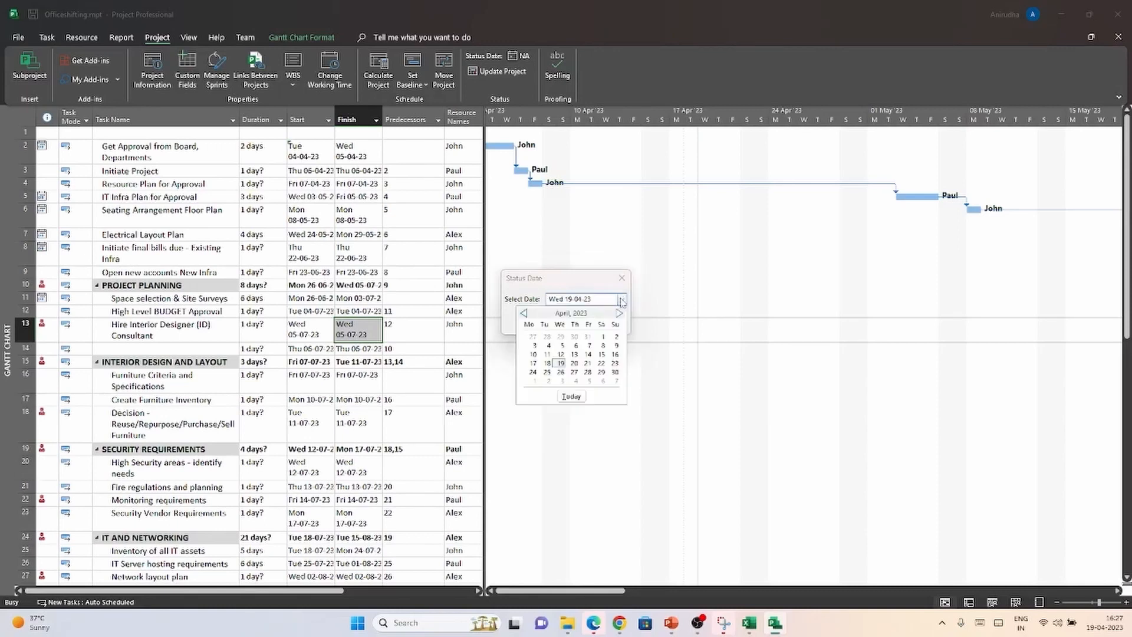
{"action": "left_click", "coordinate": [547, 364]}
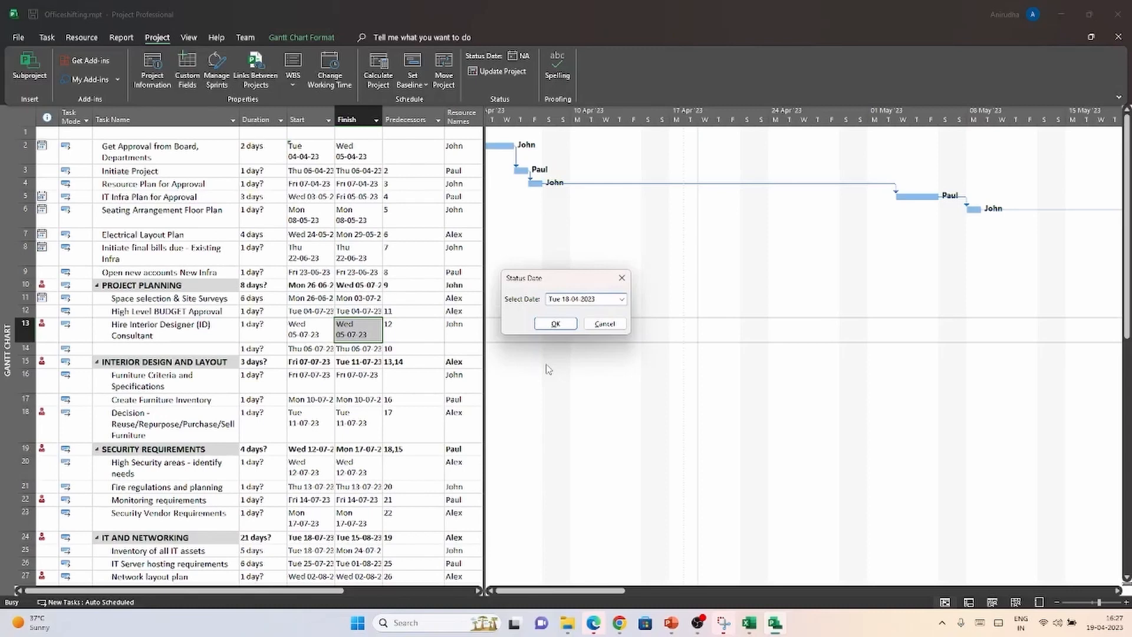
{"action": "left_click", "coordinate": [554, 325]}
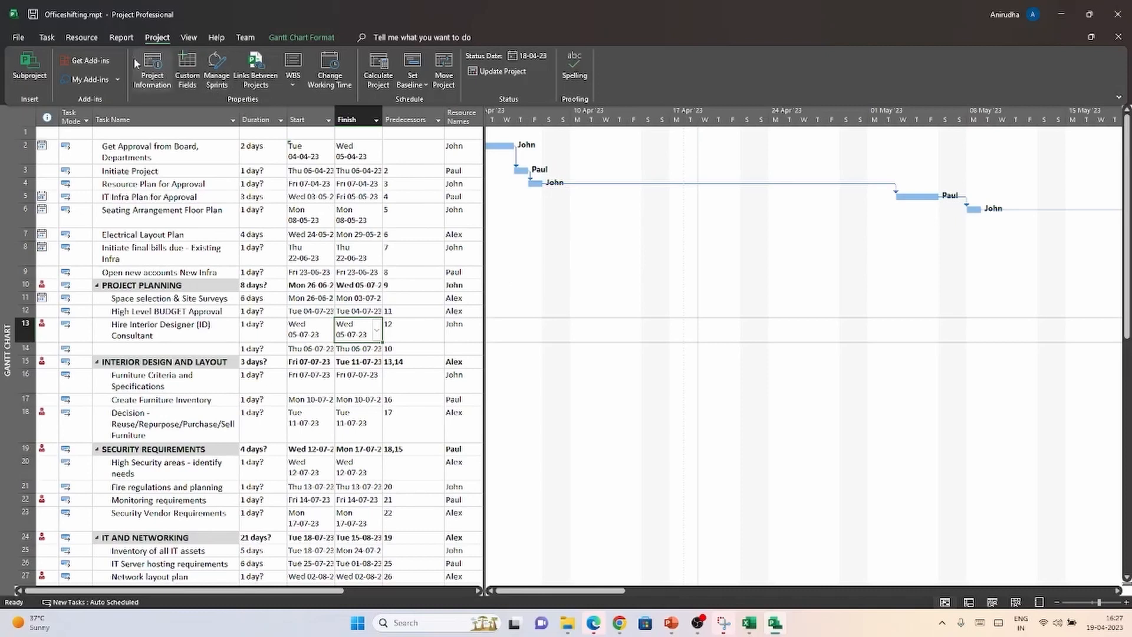
- Examine the task information and predecessors of the Electrical Layout Plan task
{"action": "left_click", "coordinate": [48, 38]}
{"action": "left_click", "coordinate": [137, 235]}
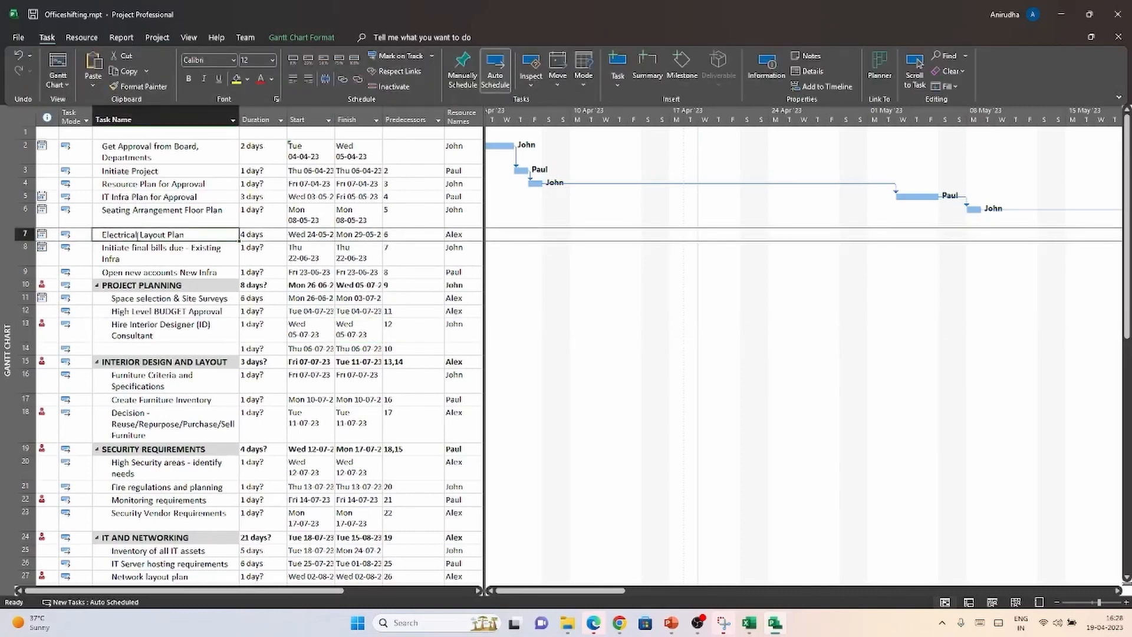
{"action": "double_click", "coordinate": [137, 235]}
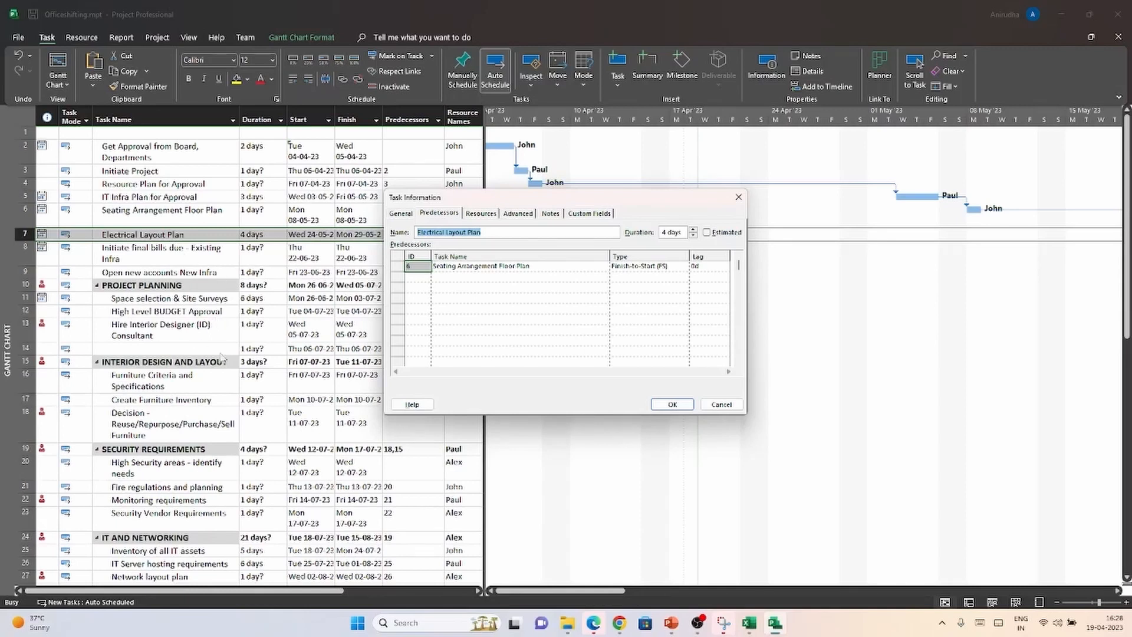
{"action": "left_click", "coordinate": [719, 409]}
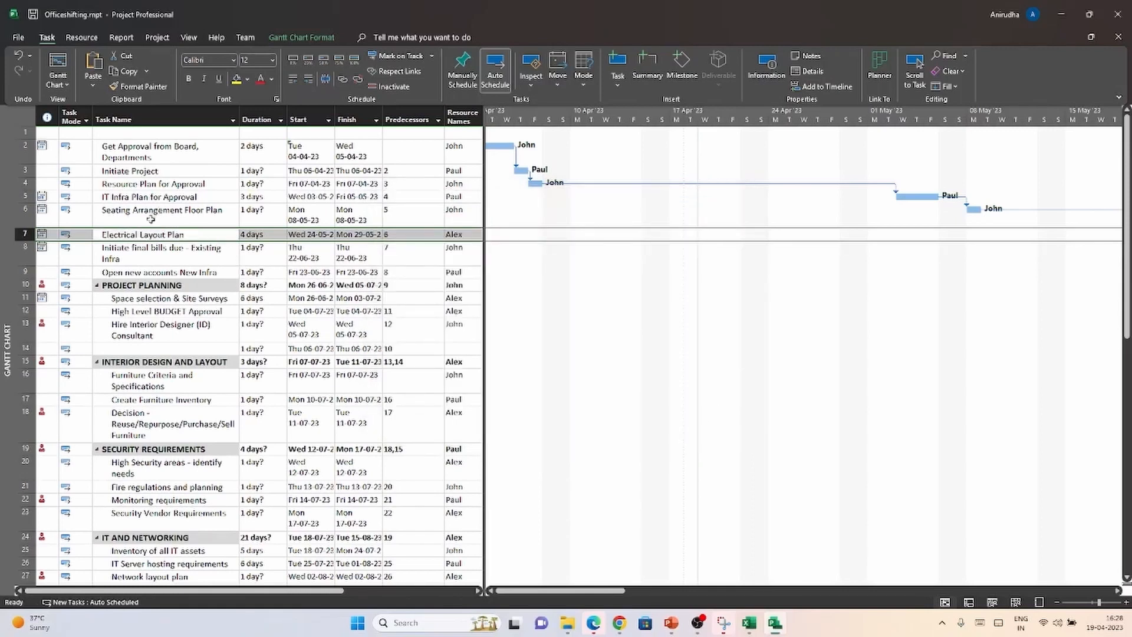
- Mark the tasks from Initiate Project through Seating Arrangement Floor Plan as on track
{"action": "left_click_drag", "start_coordinate": [24, 170], "coordinate": [24, 208]}
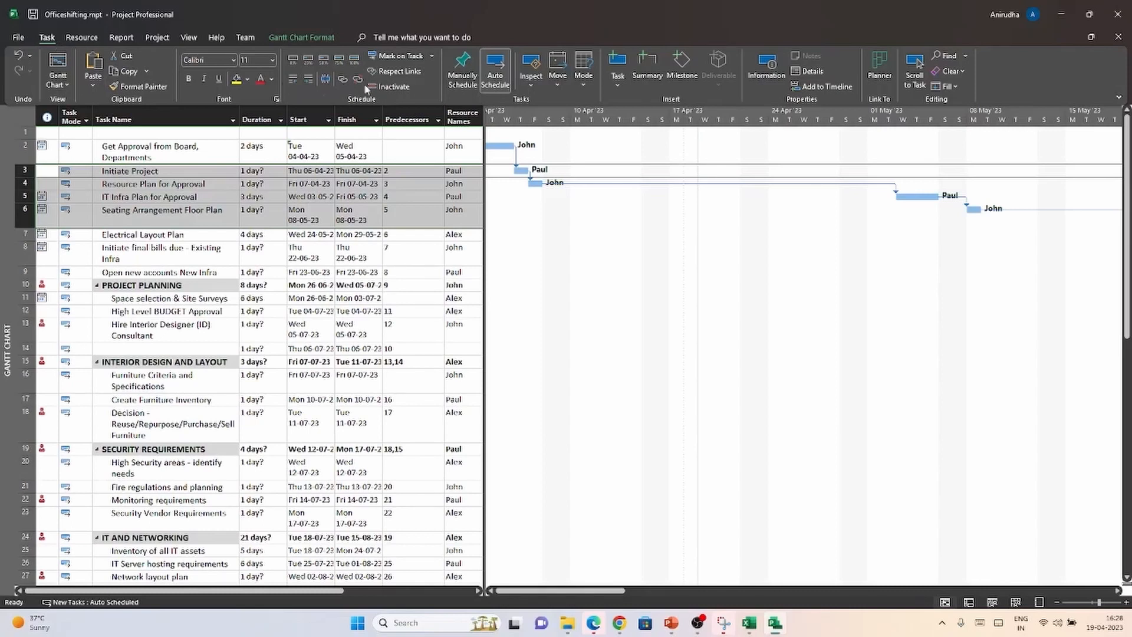
{"action": "left_click", "coordinate": [422, 56]}
{"action": "left_click", "coordinate": [352, 348]}
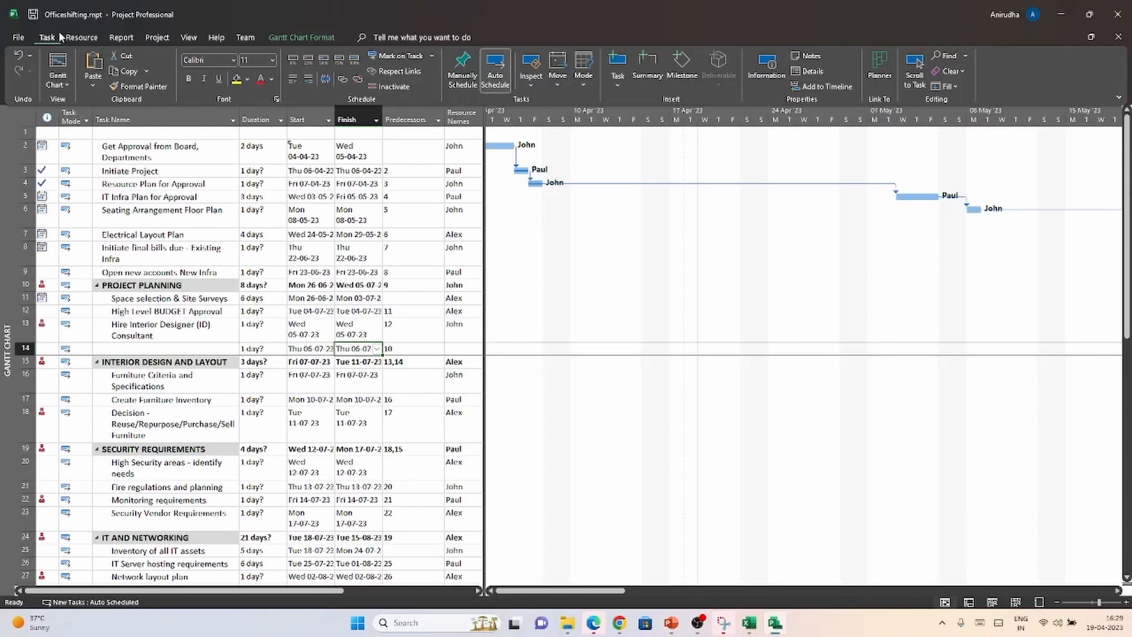
- Set the Initiate final bills due - Existing Infra task to 90% complete and check the progress on its Gantt bar
{"action": "left_click", "coordinate": [757, 80]}
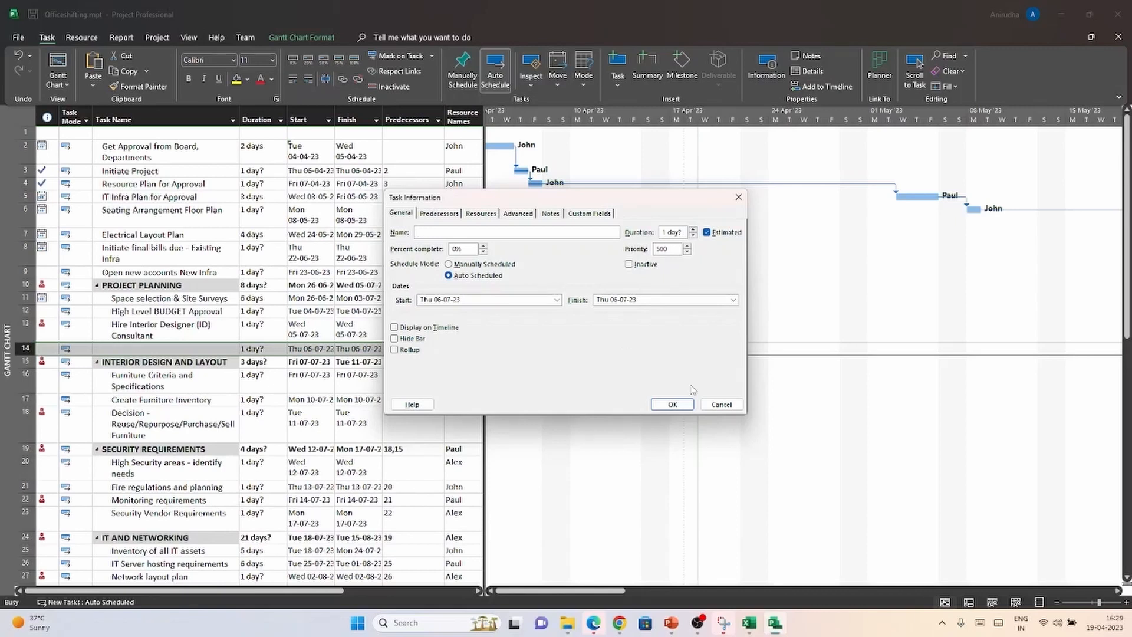
{"action": "left_click", "coordinate": [721, 405]}
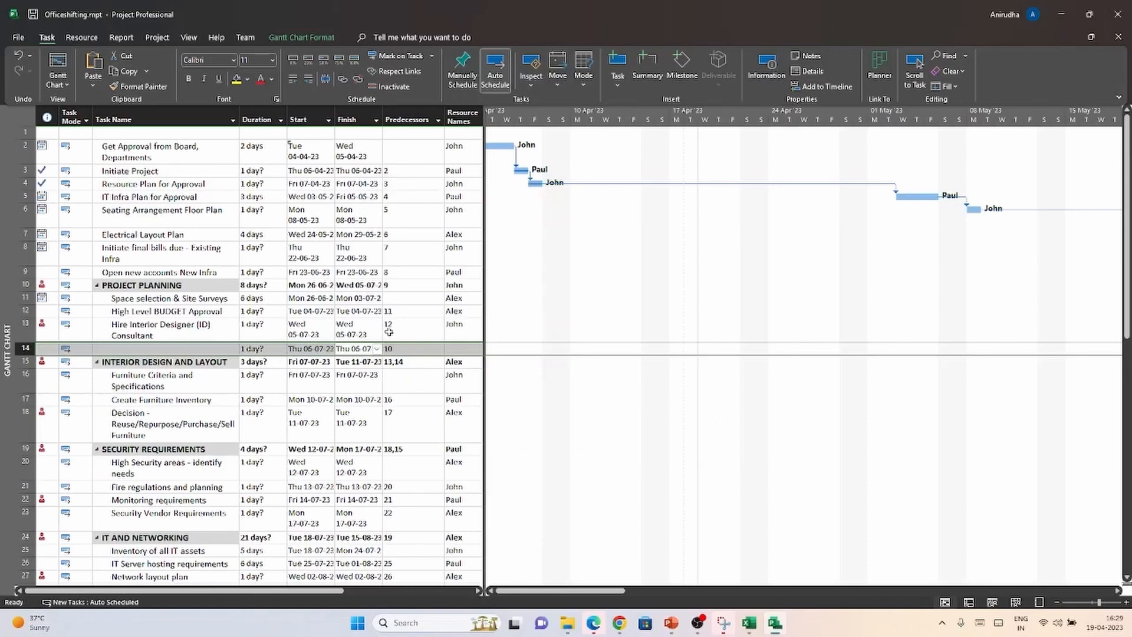
{"action": "left_click", "coordinate": [170, 252]}
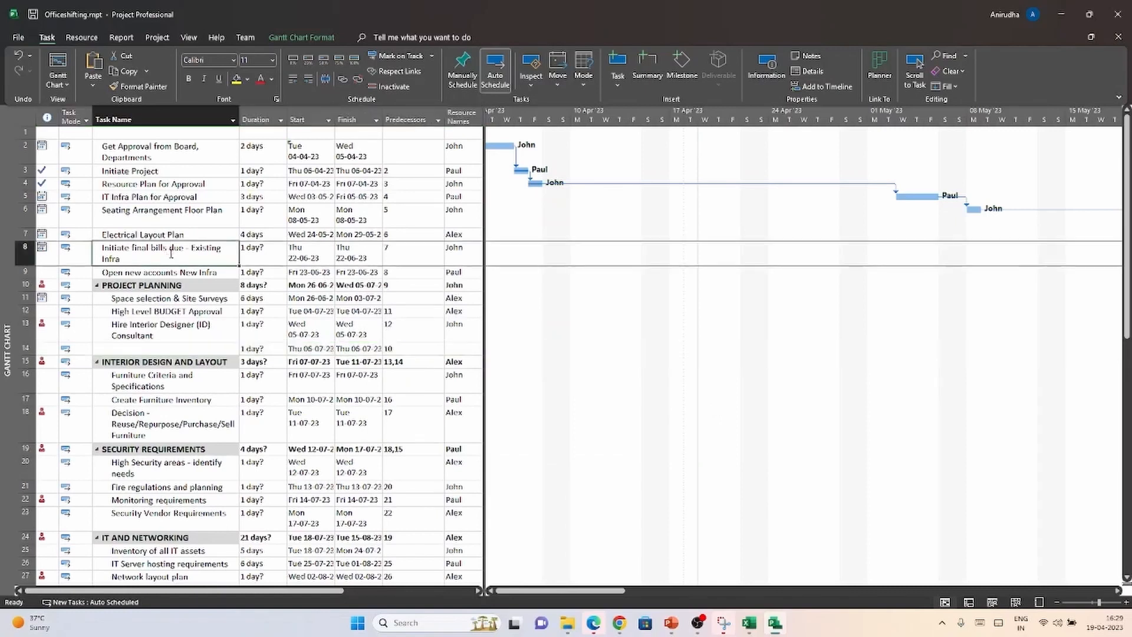
{"action": "left_click", "coordinate": [760, 75]}
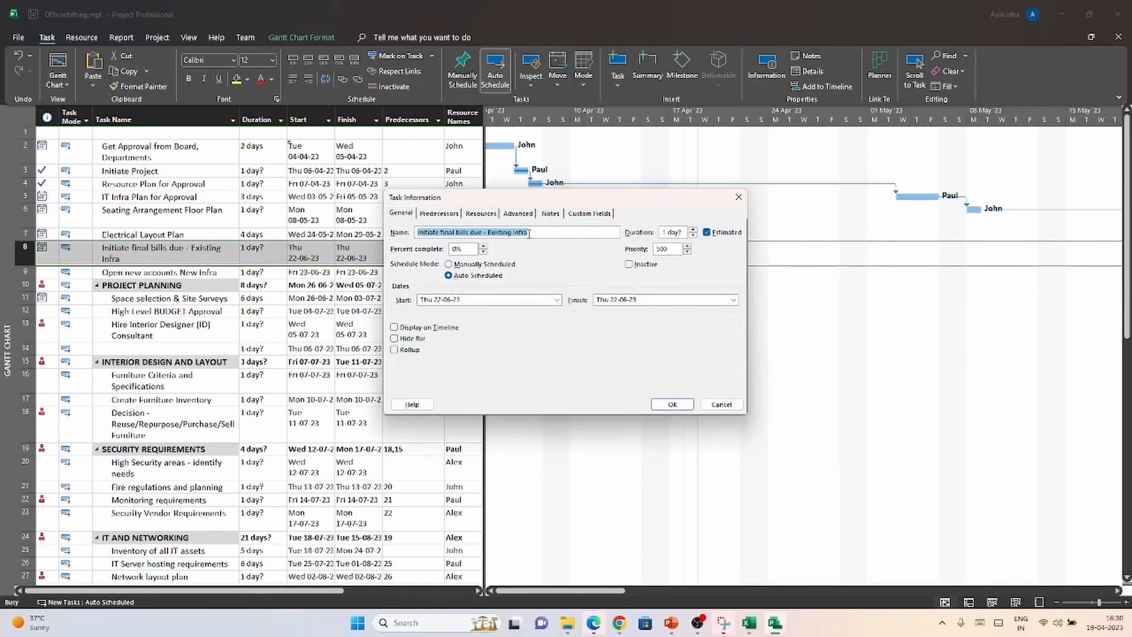
{"action": "left_click", "coordinate": [483, 246]}
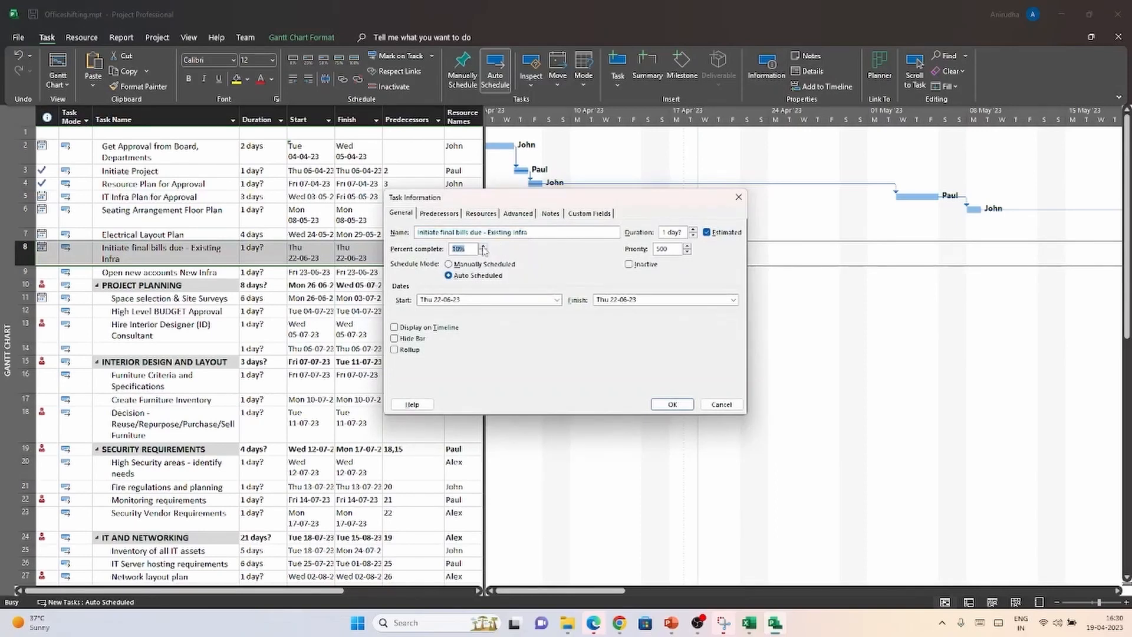
{"action": "left_click", "coordinate": [483, 252]}
{"action": "key", "text": "BackSpace"}
{"action": "type", "text": "90%"}
{"action": "left_click", "coordinate": [672, 405]}
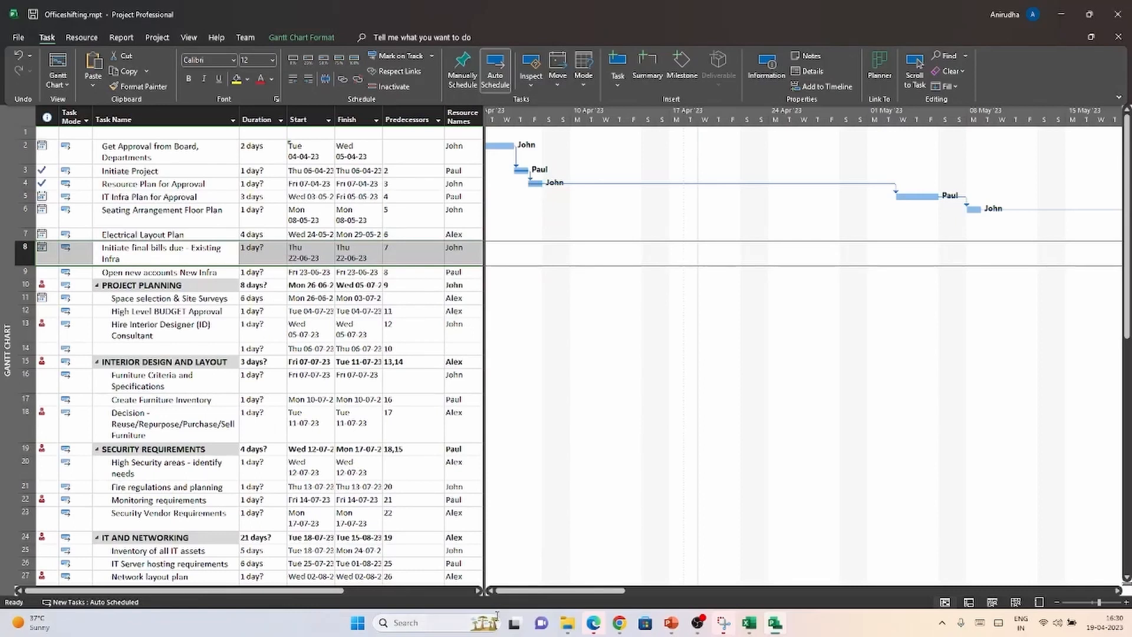
{"action": "left_click_drag", "start_coordinate": [514, 591], "coordinate": [678, 635]}
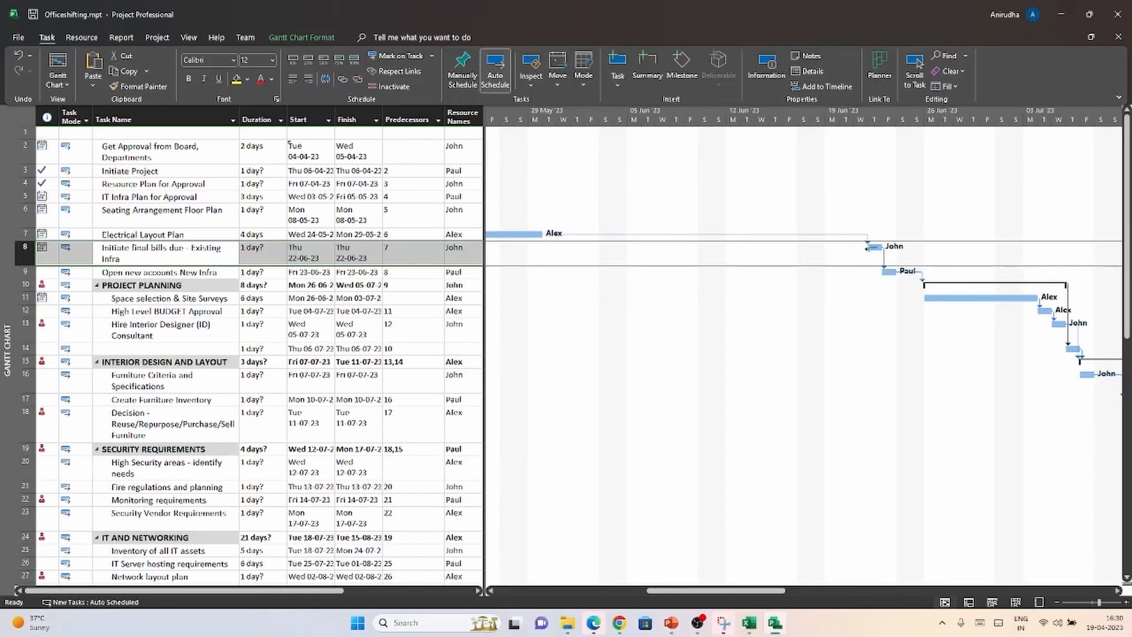
{"action": "left_click_drag", "start_coordinate": [867, 248], "coordinate": [867, 249]}
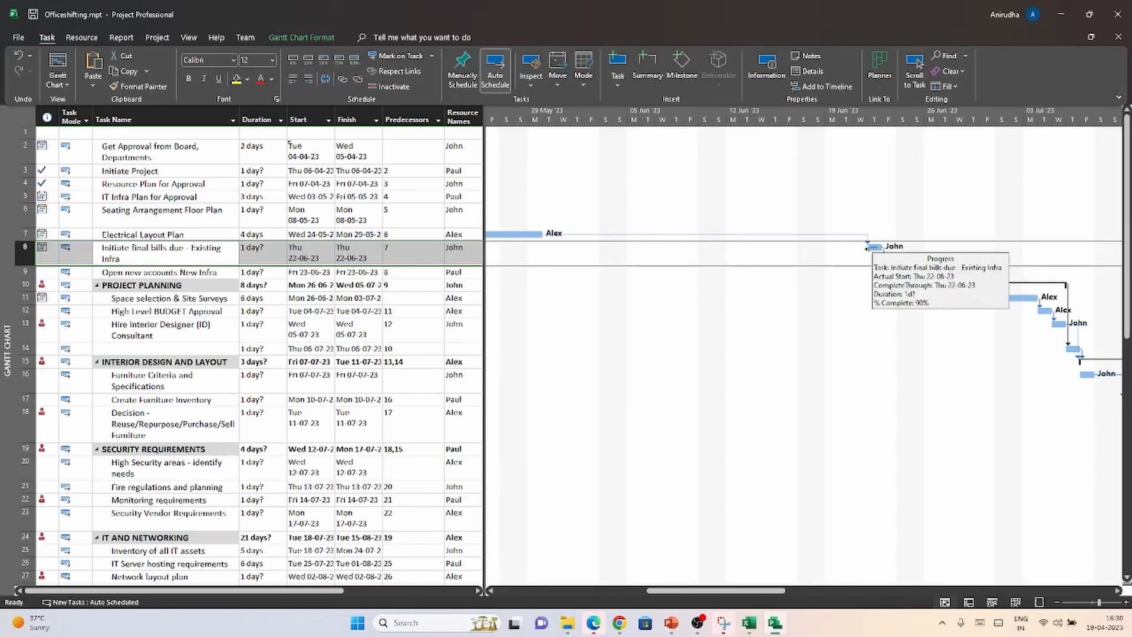